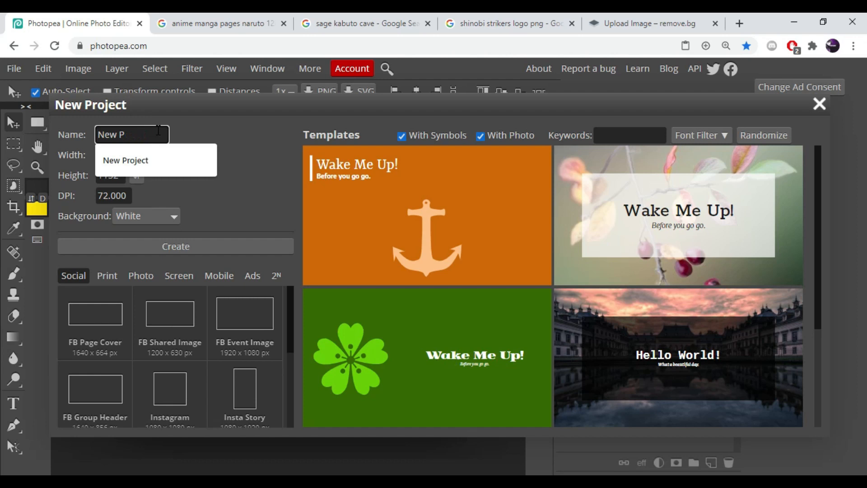
- Create a new project named Tutorial at 1280 × 720 px
{"action": "type", "text": "Tutorial"}
{"action": "left_click", "coordinate": [121, 154]}
{"action": "key", "text": "BackSpace"}
{"action": "type", "text": "1280"}
{"action": "left_click", "coordinate": [119, 173]}
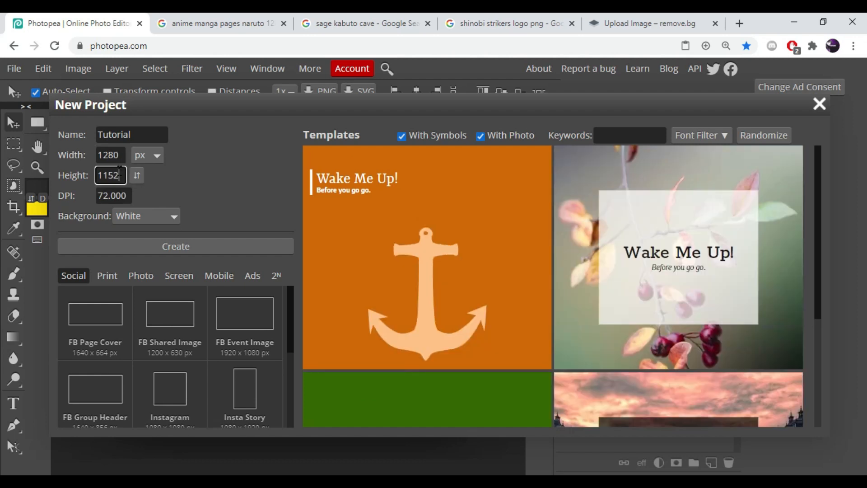
{"action": "type", "text": "720"}
{"action": "left_click", "coordinate": [219, 244]}
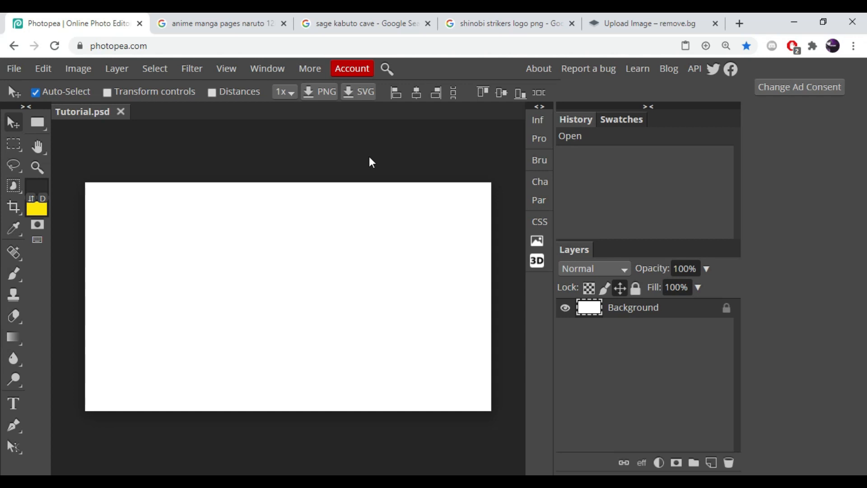
- Copy the forest landscape image from the sage kabuto cave image search results
{"action": "left_click", "coordinate": [231, 24]}
{"action": "left_click", "coordinate": [356, 24]}
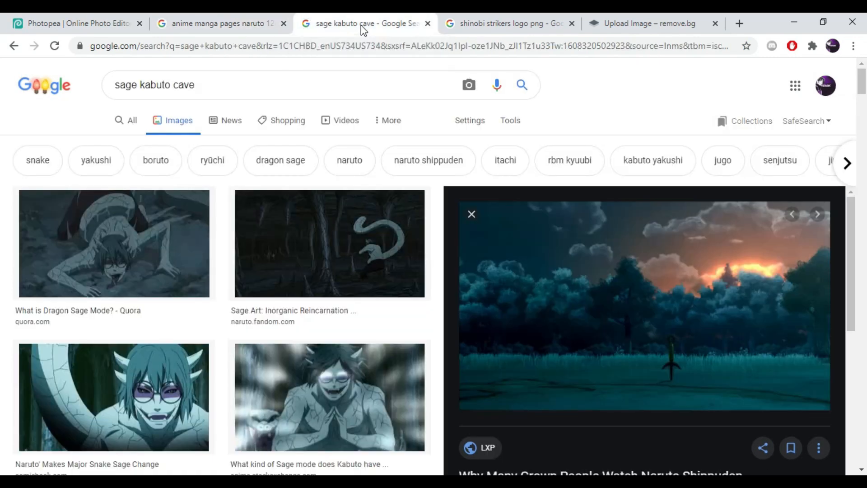
{"action": "right_click", "coordinate": [624, 270]}
{"action": "left_click", "coordinate": [666, 186]}
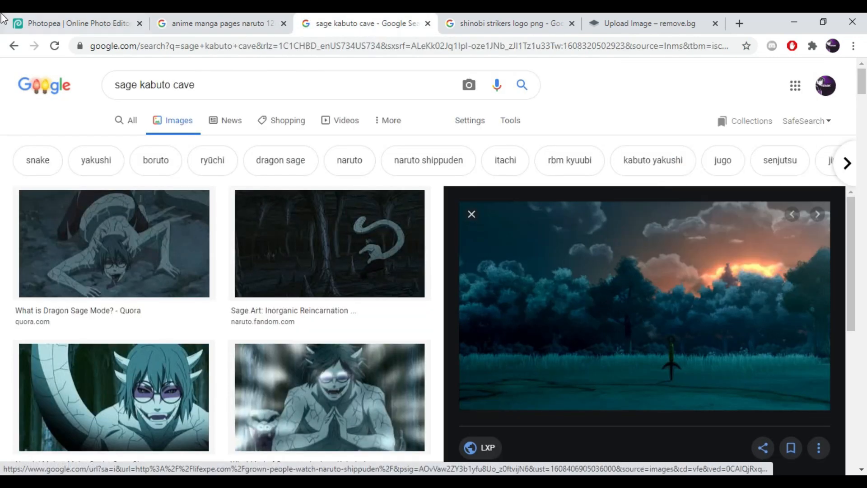
- Paste the forest image into the Tutorial project and reposition it to fill the canvas
{"action": "left_click", "coordinate": [72, 23]}
{"action": "key", "text": "ctrl+v"}
{"action": "left_click_drag", "start_coordinate": [346, 322], "coordinate": [310, 261]}
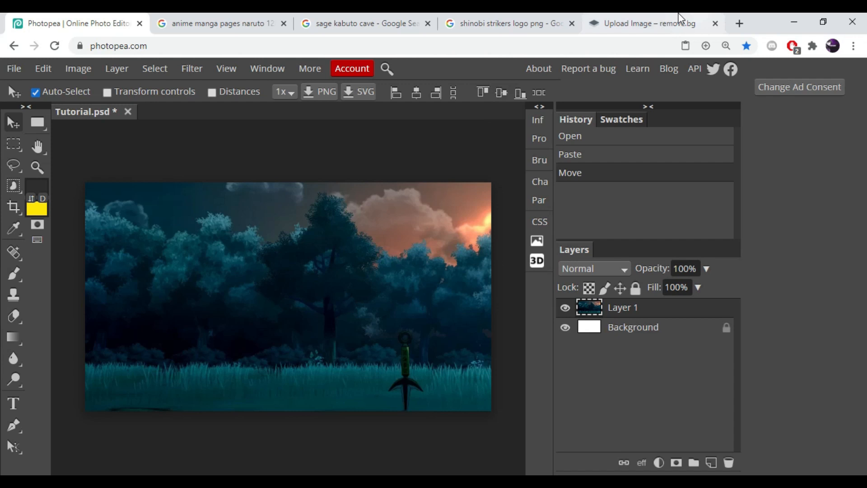
- Download the background-removed Boruto image from remove.bg
{"action": "left_click", "coordinate": [648, 23]}
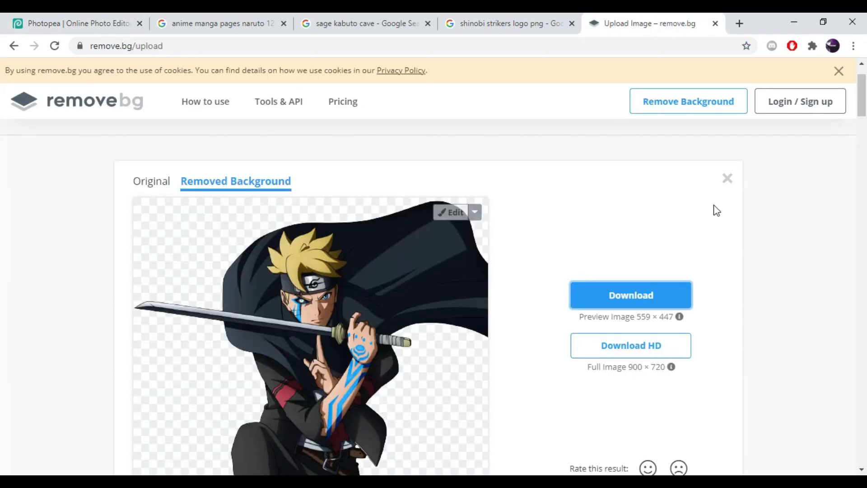
{"action": "scroll", "coordinate": [550, 161], "scroll_direction": "up", "scroll_amount": 2}
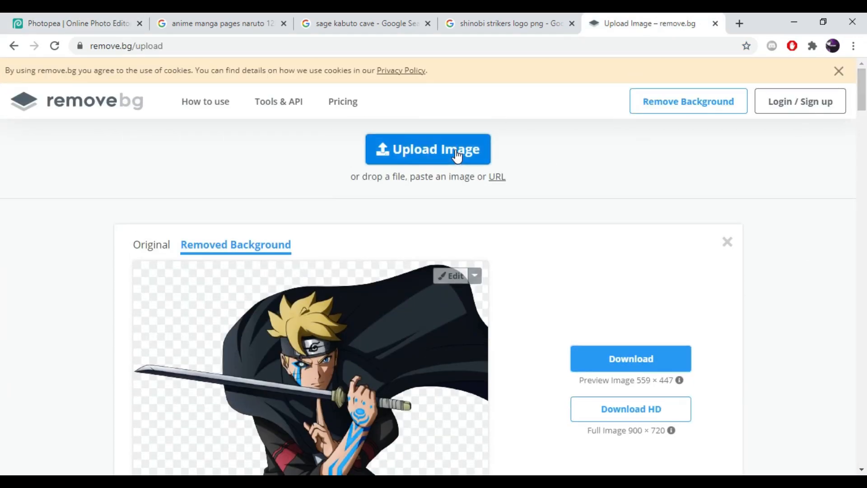
{"action": "scroll", "coordinate": [451, 135], "scroll_direction": "down", "scroll_amount": 2}
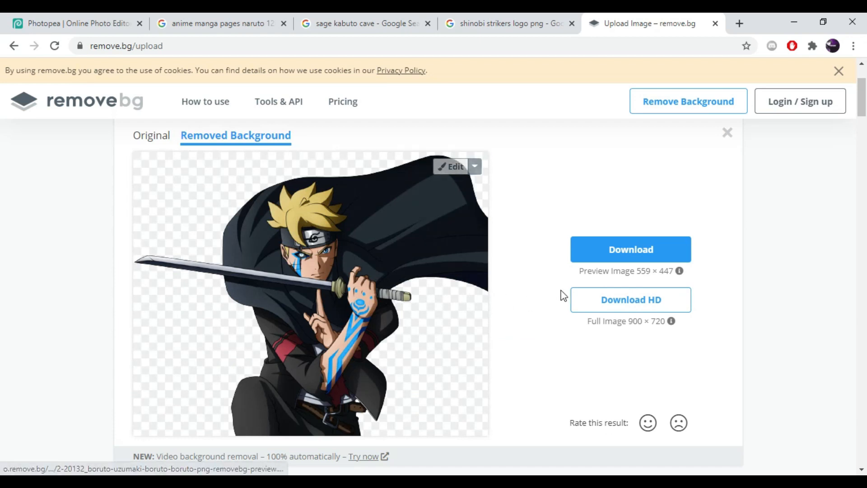
{"action": "left_click", "coordinate": [624, 259]}
- Open and place the downloaded Boruto PNG into the project, enlarging it and positioning it on the right side
{"action": "left_click", "coordinate": [31, 22]}
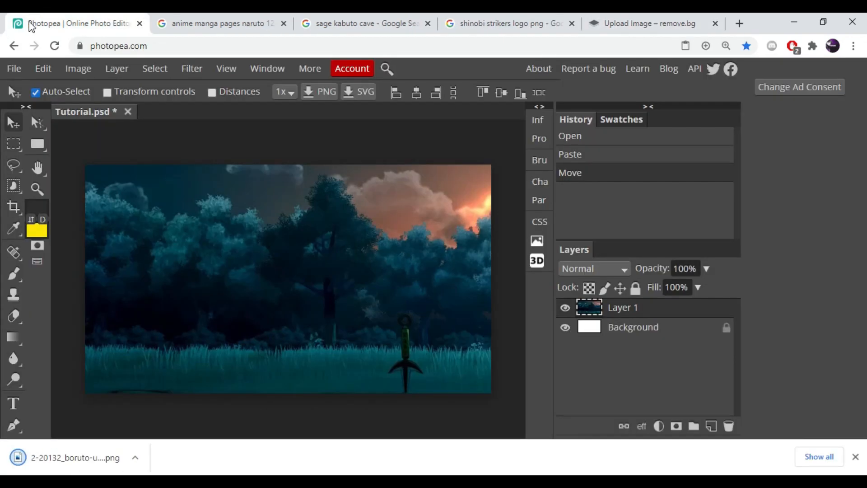
{"action": "left_click", "coordinate": [14, 69]}
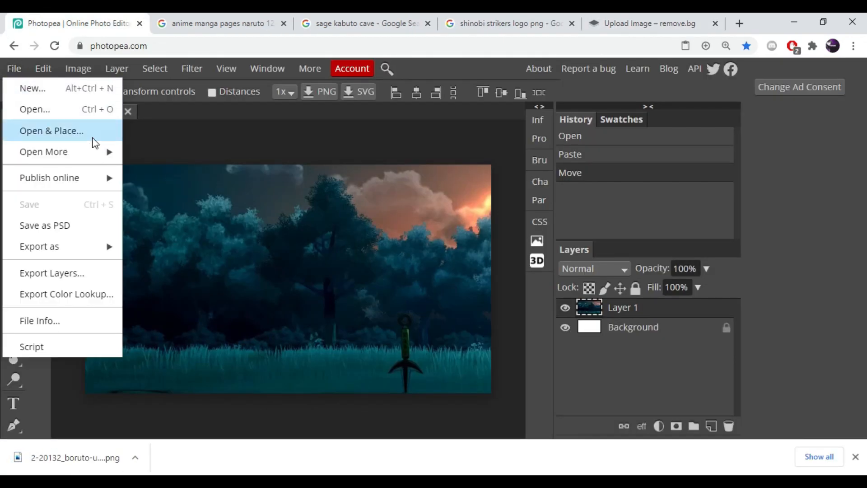
{"action": "left_click", "coordinate": [77, 131]}
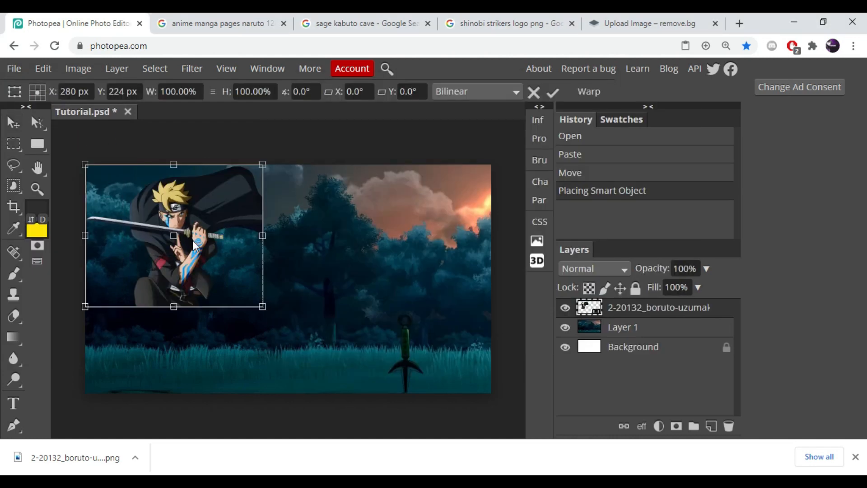
{"action": "left_click_drag", "start_coordinate": [195, 246], "coordinate": [451, 336]}
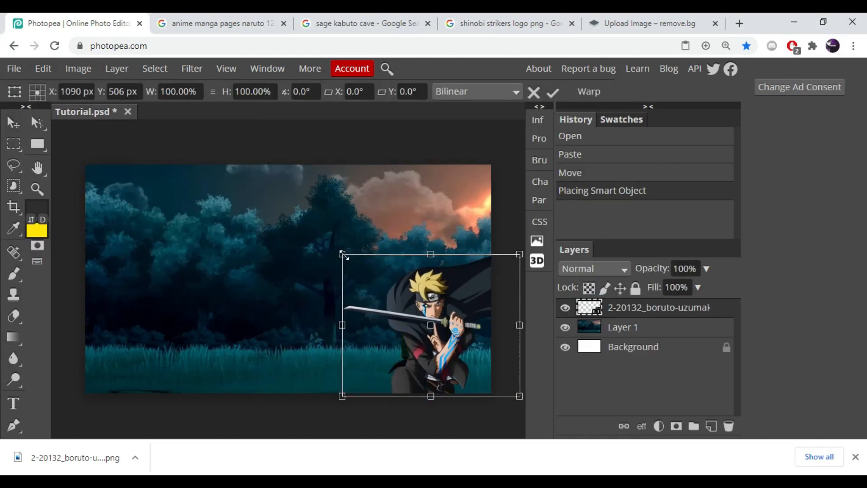
{"action": "left_click_drag", "start_coordinate": [342, 254], "coordinate": [266, 141]}
{"action": "left_click_drag", "start_coordinate": [368, 284], "coordinate": [400, 286]}
{"action": "key", "text": "Return"}
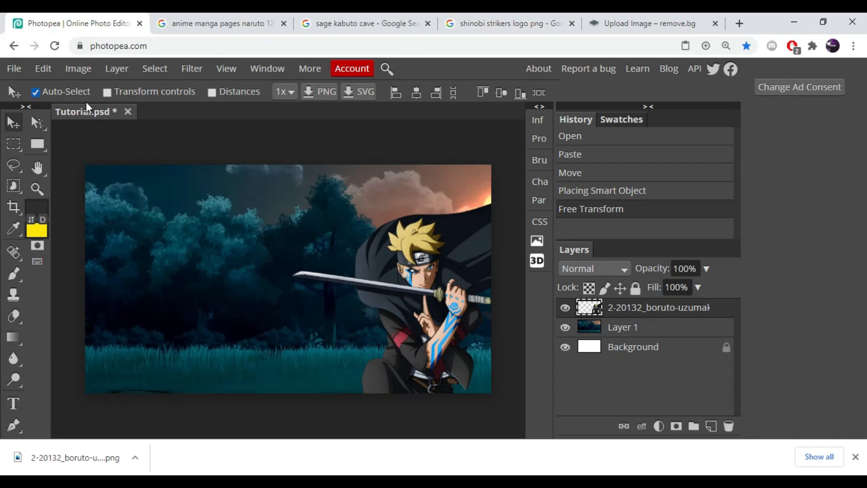
- Choose the Type tool with the Bangers font and set the text size to 150 px
{"action": "left_click", "coordinate": [14, 401]}
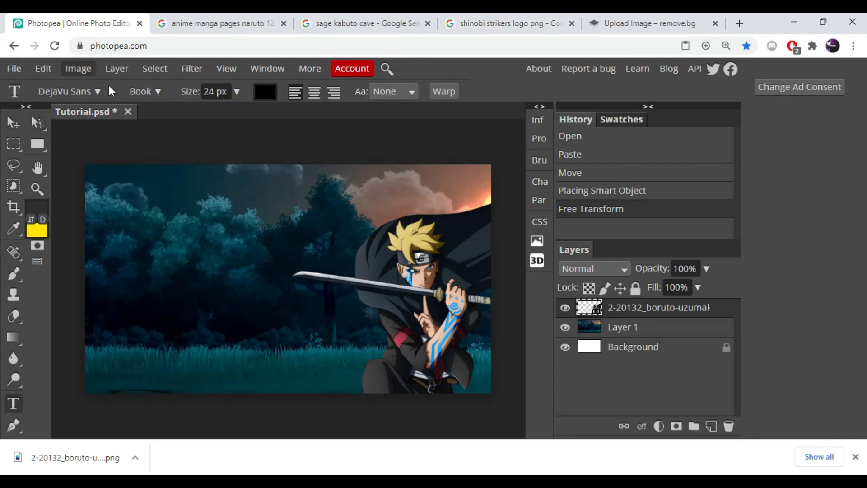
{"action": "left_click", "coordinate": [98, 97]}
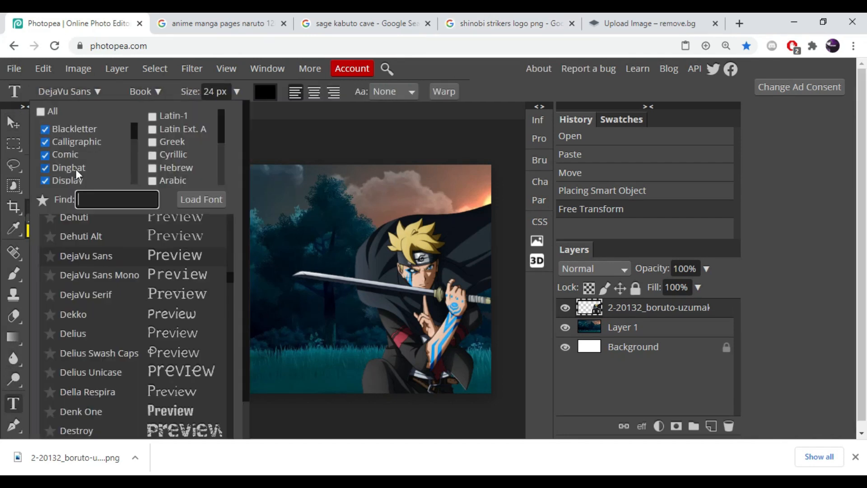
{"action": "type", "text": "Bang"}
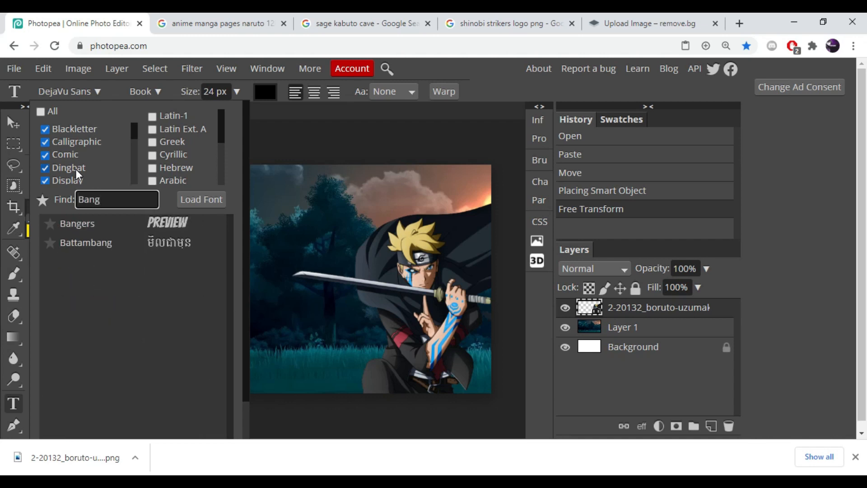
{"action": "left_click", "coordinate": [118, 224]}
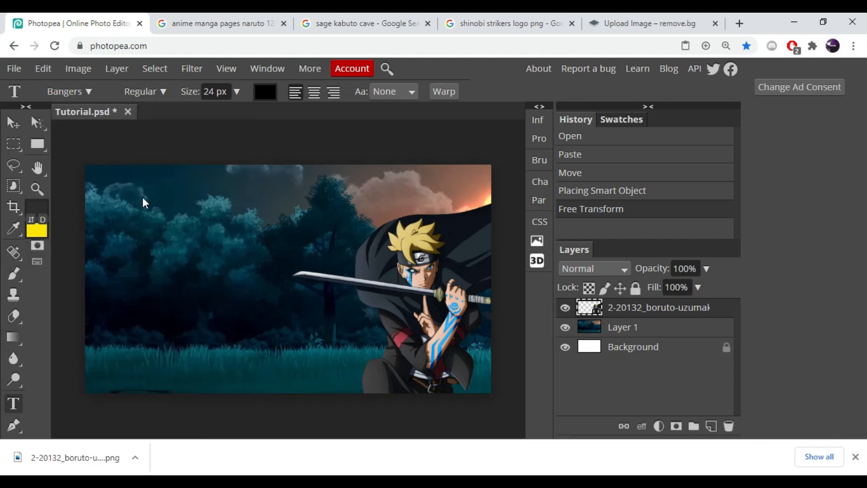
{"action": "left_click", "coordinate": [237, 91]}
{"action": "left_click_drag", "start_coordinate": [213, 113], "coordinate": [329, 110]}
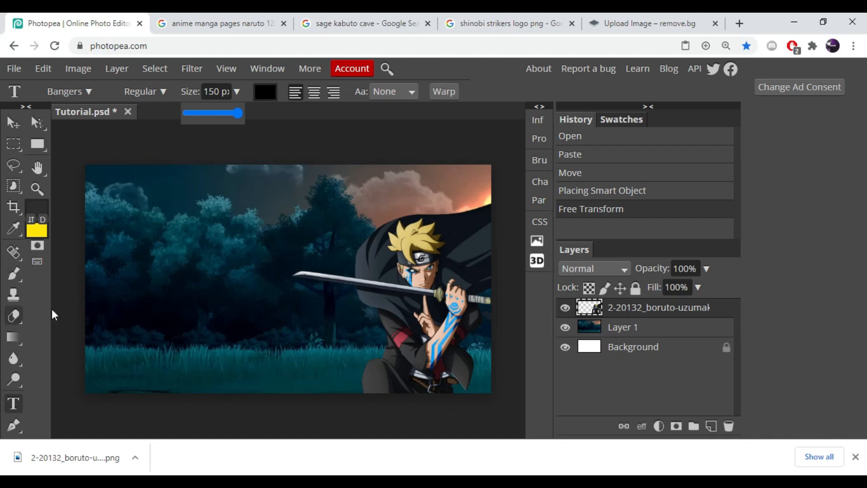
- Add the text TUTORIAL on the left side of the canvas and move it into place
{"action": "left_click", "coordinate": [141, 243]}
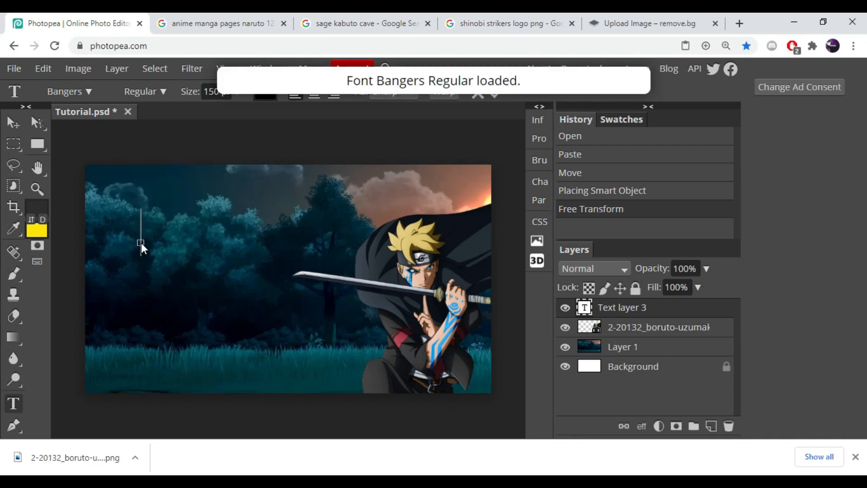
{"action": "type", "text": "TUT"}
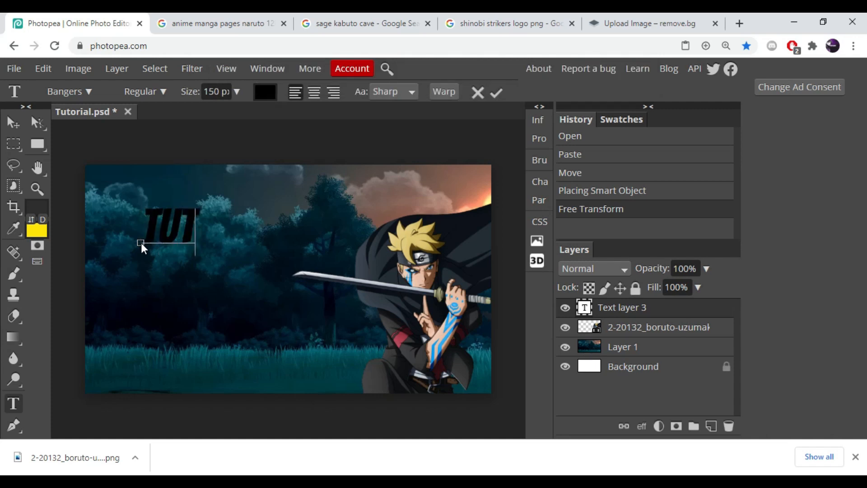
{"action": "type", "text": "ORIAL"}
{"action": "left_click_drag", "start_coordinate": [141, 243], "coordinate": [145, 318]}
- Open the text layer's blending options and set the drop shadow to Normal, 100% opacity, 100% spread, 0 px size
{"action": "right_click", "coordinate": [626, 311]}
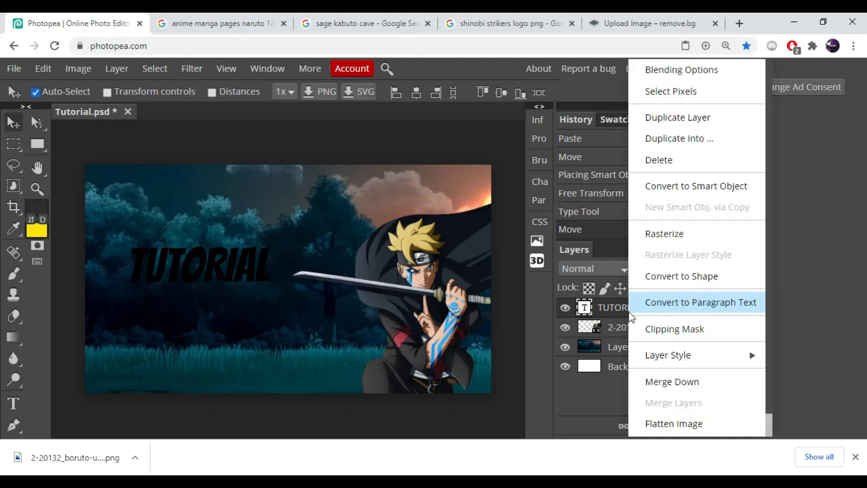
{"action": "left_click", "coordinate": [674, 66]}
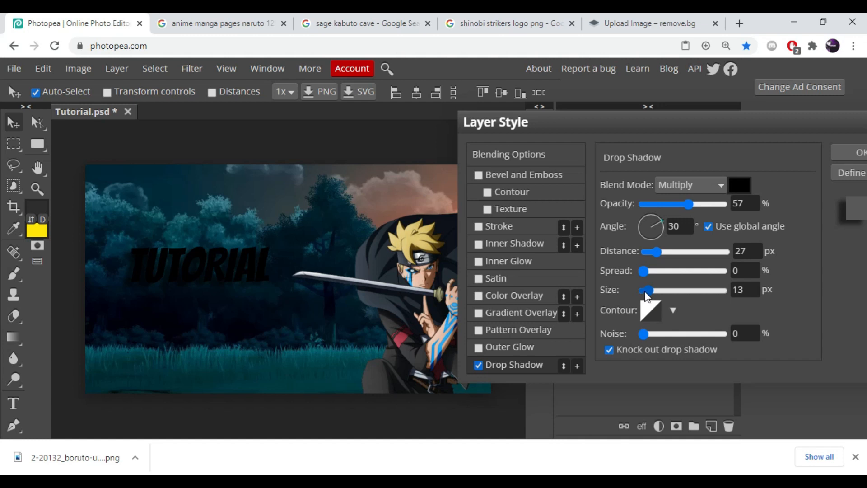
{"action": "left_click_drag", "start_coordinate": [645, 292], "coordinate": [766, 278]}
{"action": "left_click_drag", "start_coordinate": [688, 205], "coordinate": [741, 204]}
{"action": "left_click", "coordinate": [678, 186]}
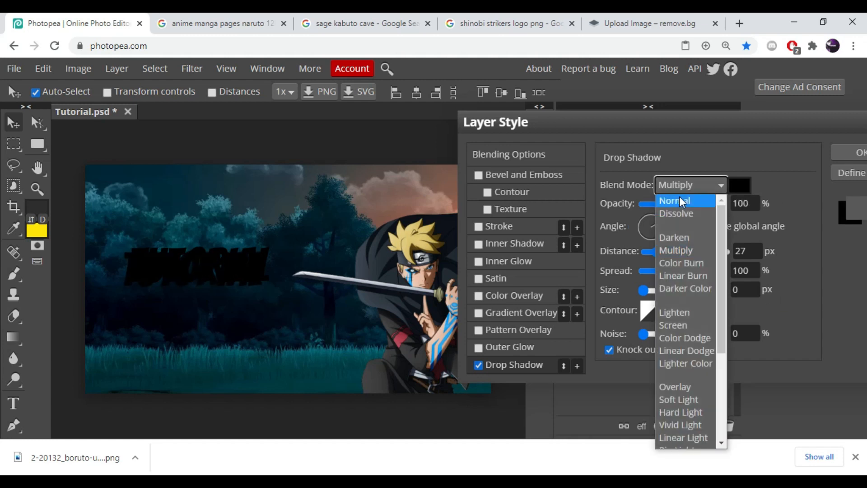
{"action": "left_click", "coordinate": [677, 199]}
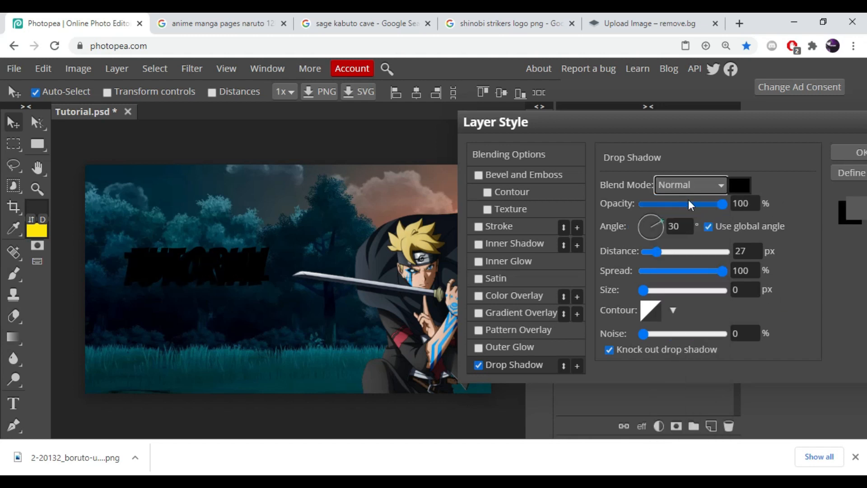
- Enable Color Overlay and set the drop shadow size to 12 px
{"action": "left_click", "coordinate": [513, 294]}
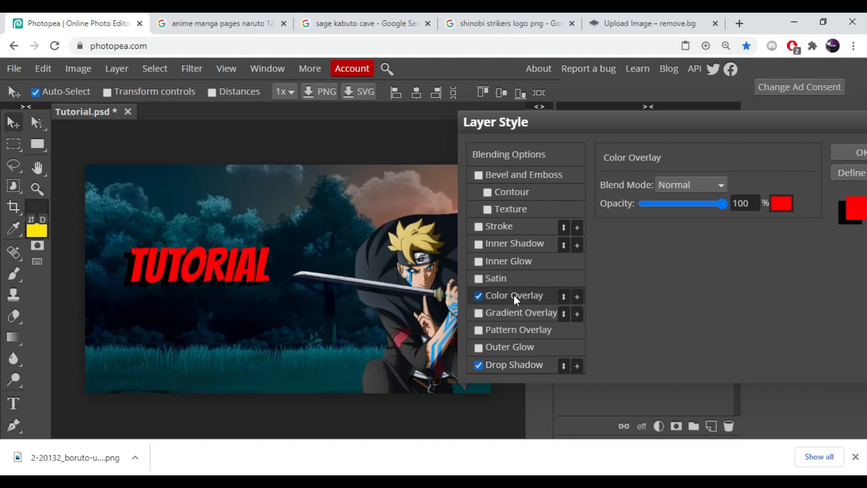
{"action": "left_click", "coordinate": [513, 370]}
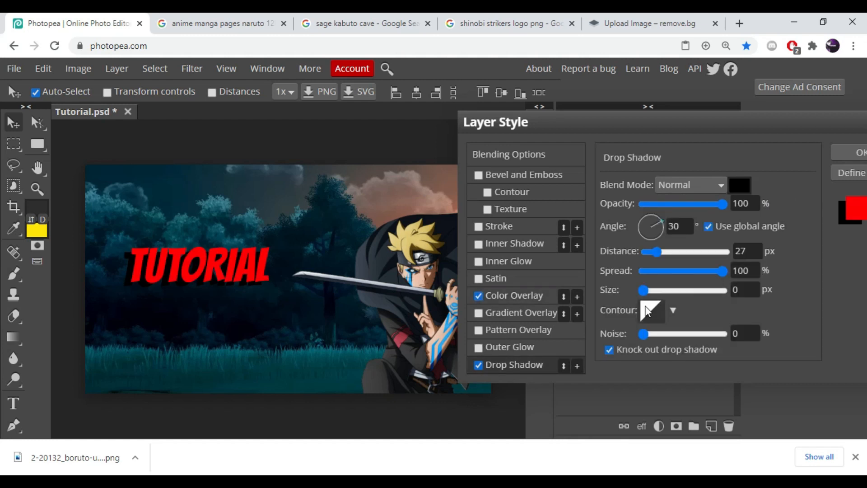
{"action": "left_click_drag", "start_coordinate": [648, 294], "coordinate": [647, 291]}
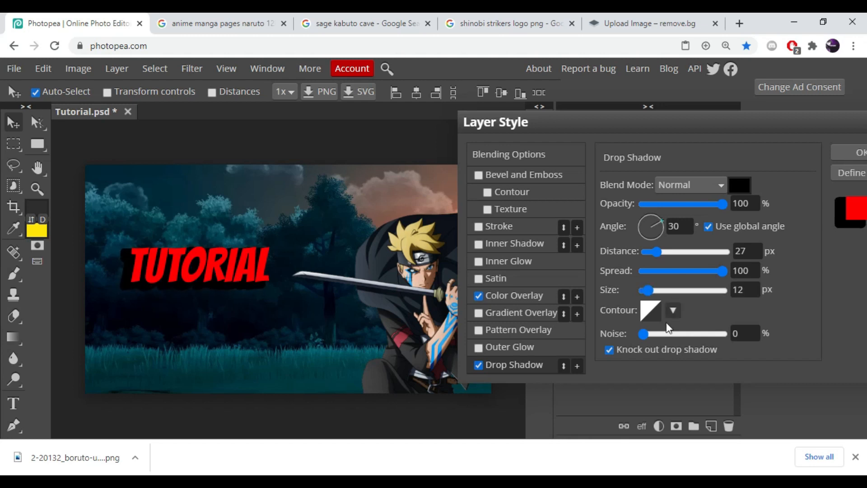
- Set the color overlay color to blue, hex 007cff
{"action": "left_click", "coordinate": [505, 299]}
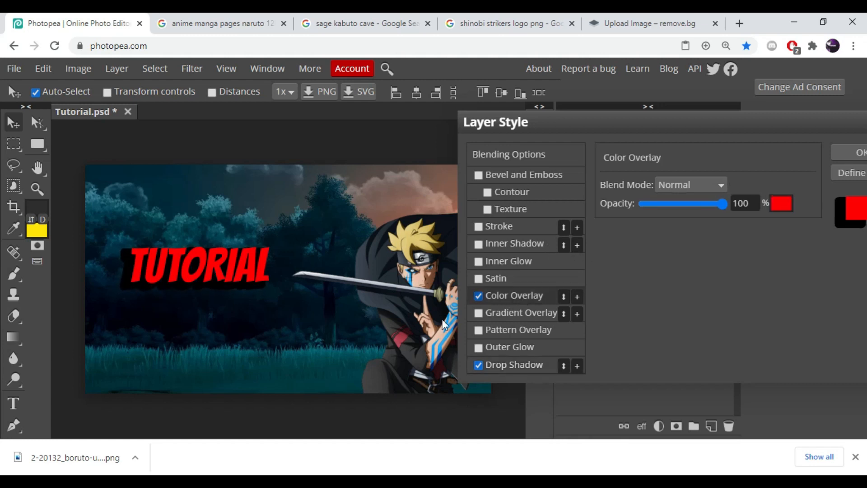
{"action": "left_click", "coordinate": [776, 204]}
{"action": "left_click_drag", "start_coordinate": [426, 286], "coordinate": [544, 176]}
{"action": "left_click", "coordinate": [519, 251]}
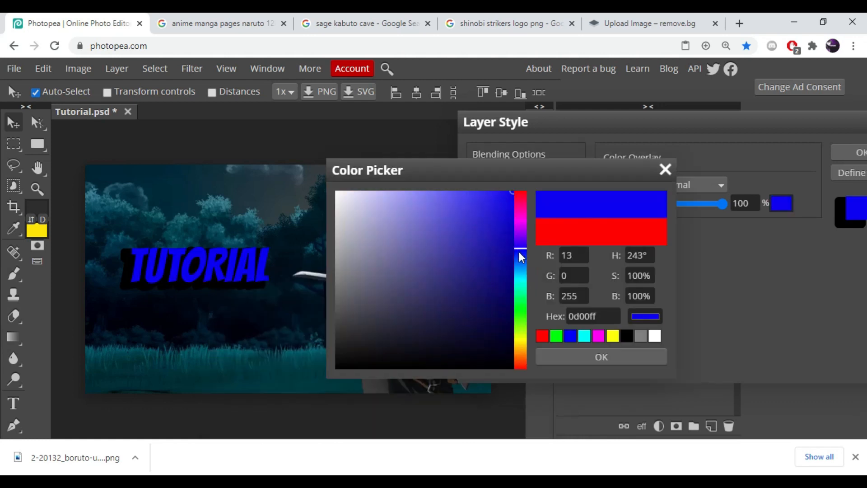
{"action": "left_click", "coordinate": [490, 244]}
{"action": "left_click", "coordinate": [492, 243]}
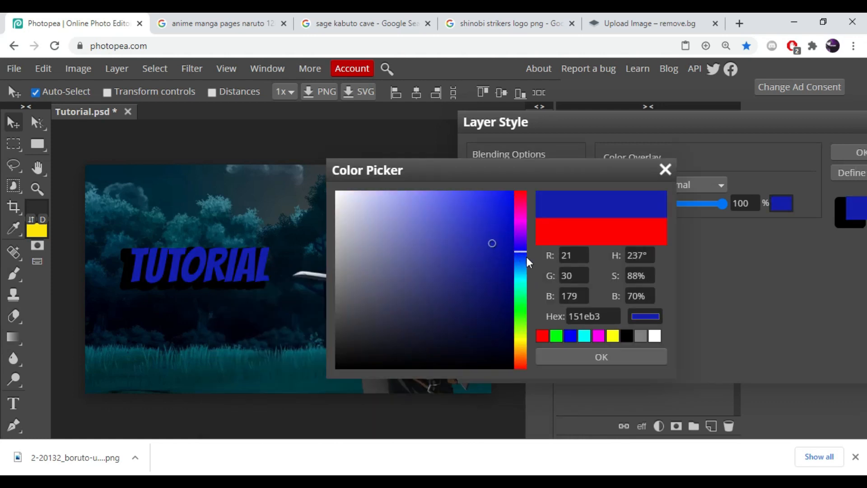
{"action": "left_click", "coordinate": [521, 256]}
{"action": "left_click_drag", "start_coordinate": [510, 199], "coordinate": [513, 189]}
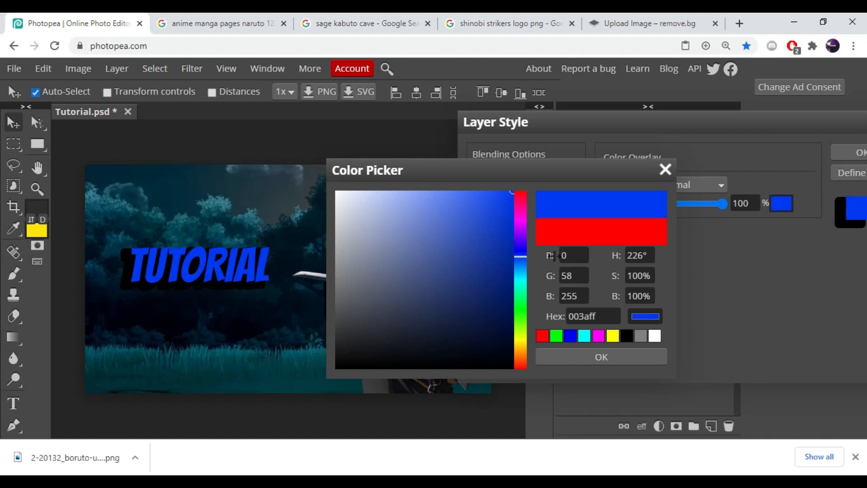
{"action": "left_click", "coordinate": [524, 264]}
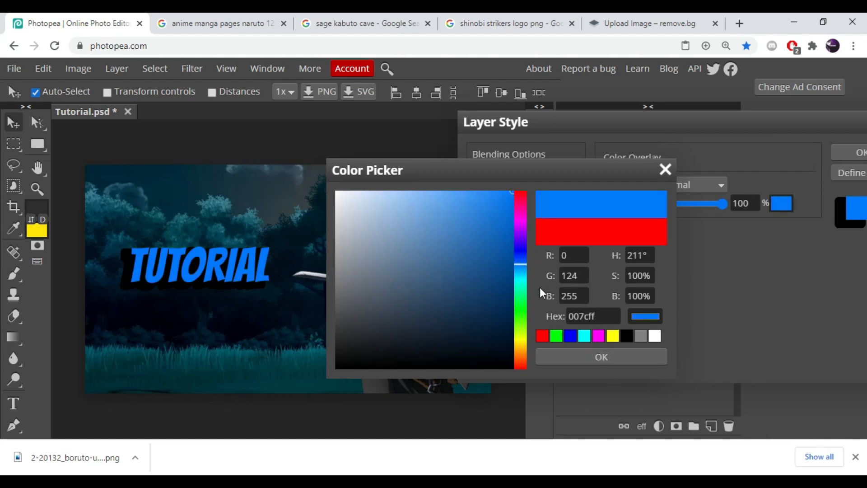
{"action": "left_click", "coordinate": [580, 356]}
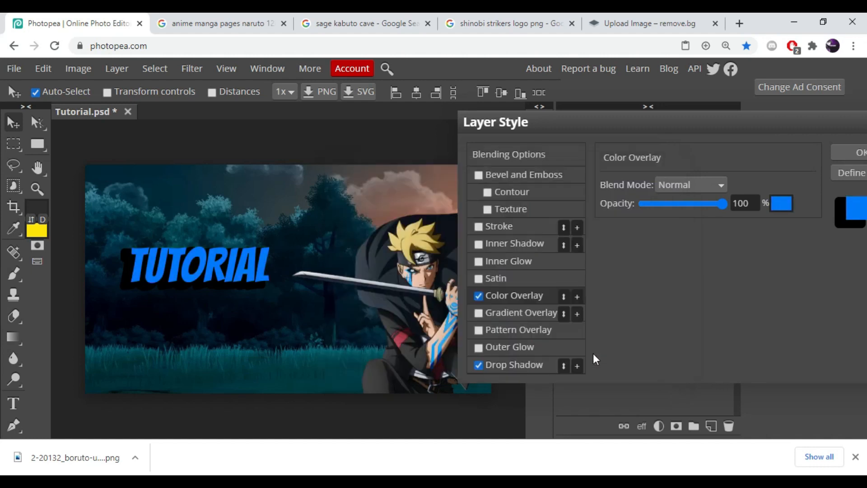
- Set the drop shadow color to dark navy, hex 001851
{"action": "left_click", "coordinate": [520, 365]}
{"action": "left_click", "coordinate": [739, 185]}
{"action": "mouse_move", "coordinate": [502, 251]}
{"action": "left_mouse_down"}
{"action": "mouse_move", "coordinate": [502, 303]}
{"action": "mouse_move", "coordinate": [513, 283]}
{"action": "mouse_move", "coordinate": [512, 311]}
{"action": "left_mouse_up"}
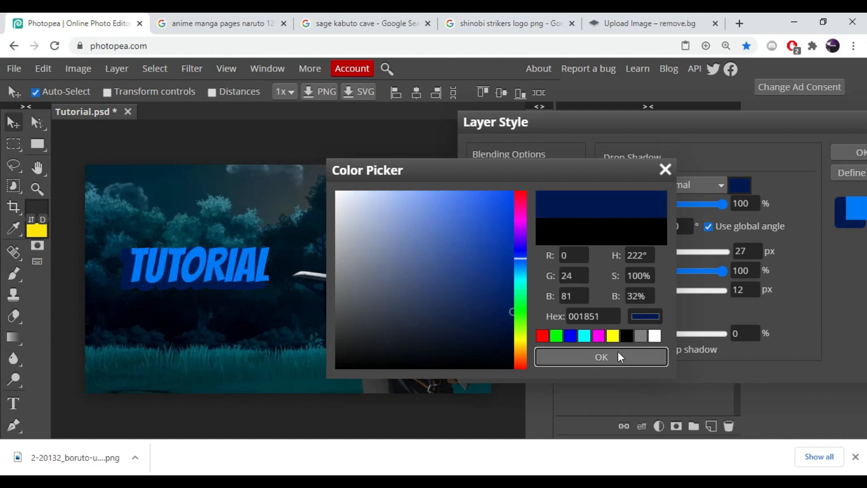
{"action": "left_click", "coordinate": [618, 355]}
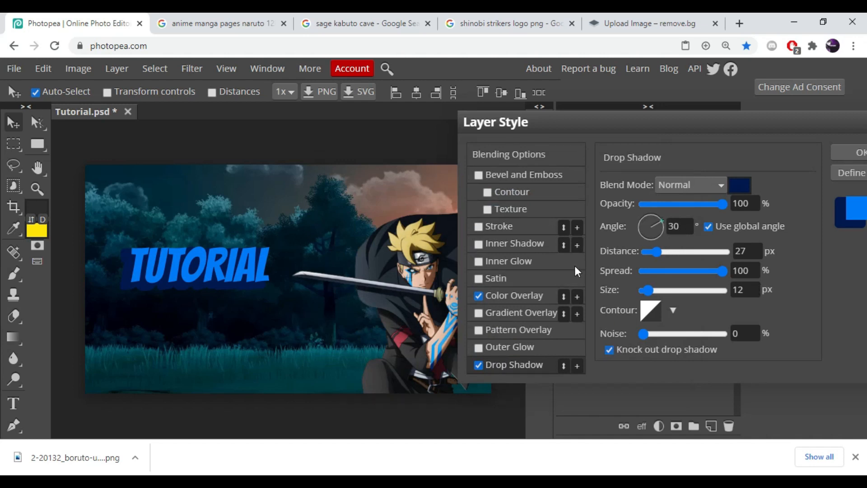
- Enable Stroke on the text layer with a pale pink color and set its size to 5 px
{"action": "left_click", "coordinate": [503, 225]}
{"action": "left_click", "coordinate": [617, 275]}
{"action": "left_click_drag", "start_coordinate": [446, 286], "coordinate": [378, 200]}
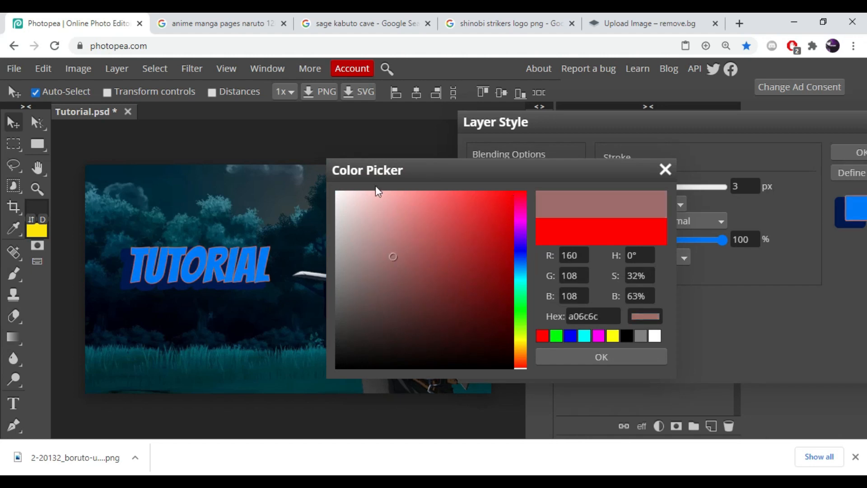
{"action": "left_click", "coordinate": [673, 219]}
{"action": "left_click", "coordinate": [745, 186]}
{"action": "key", "text": "BackSpace"}
{"action": "type", "text": "5"}
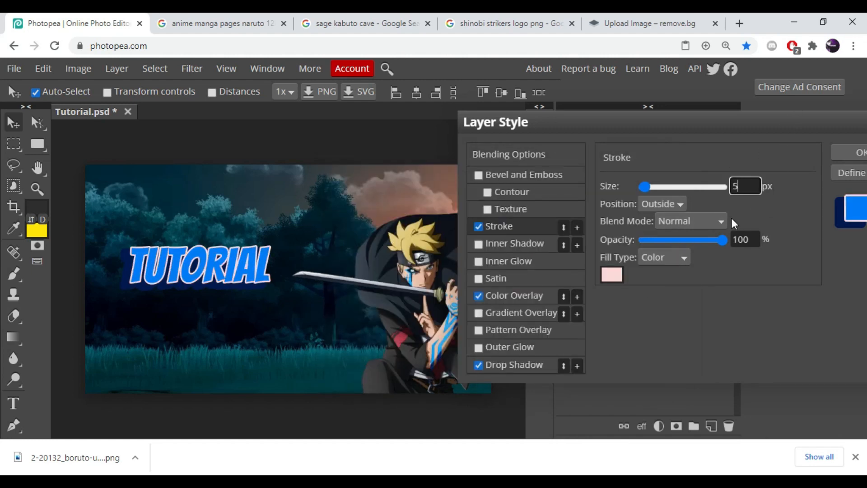
- Enable Satin with opacity 18%, angle 103°, distance 28 px and size 36 px, then apply the layer style
{"action": "left_click", "coordinate": [497, 277]}
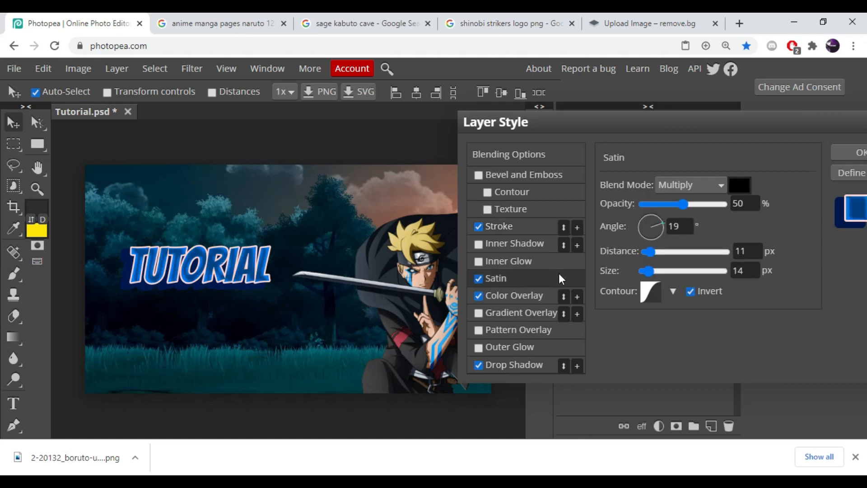
{"action": "left_click_drag", "start_coordinate": [682, 205], "coordinate": [662, 206]}
{"action": "left_click_drag", "start_coordinate": [654, 251], "coordinate": [641, 278]}
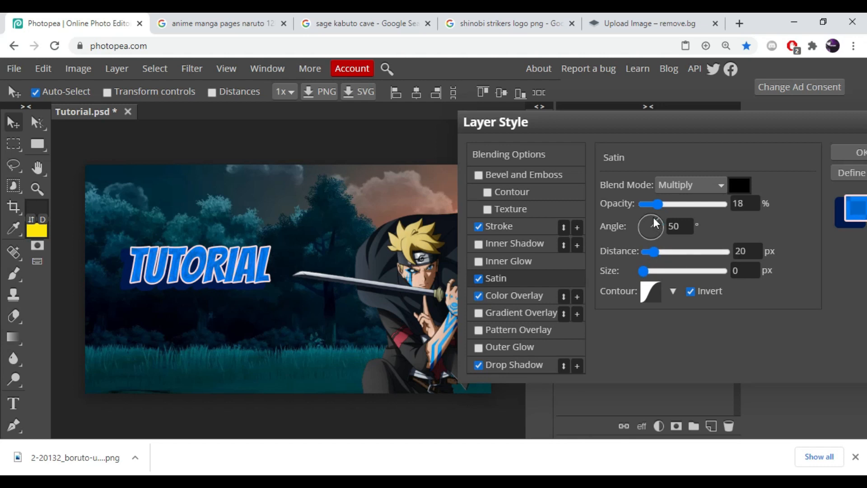
{"action": "left_click_drag", "start_coordinate": [656, 222], "coordinate": [648, 216]}
{"action": "left_click_drag", "start_coordinate": [655, 251], "coordinate": [664, 251]}
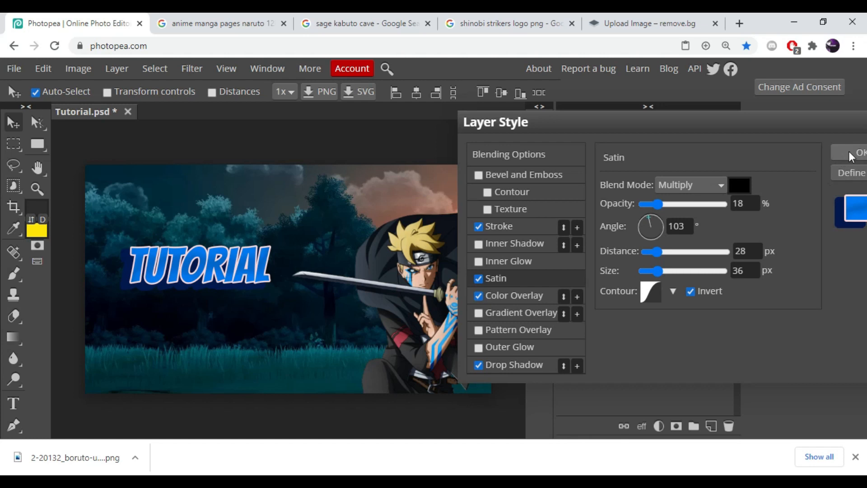
{"action": "left_click", "coordinate": [851, 156]}
- Duplicate the TUTORIAL text layer and move the copy above the original
{"action": "right_click", "coordinate": [655, 313]}
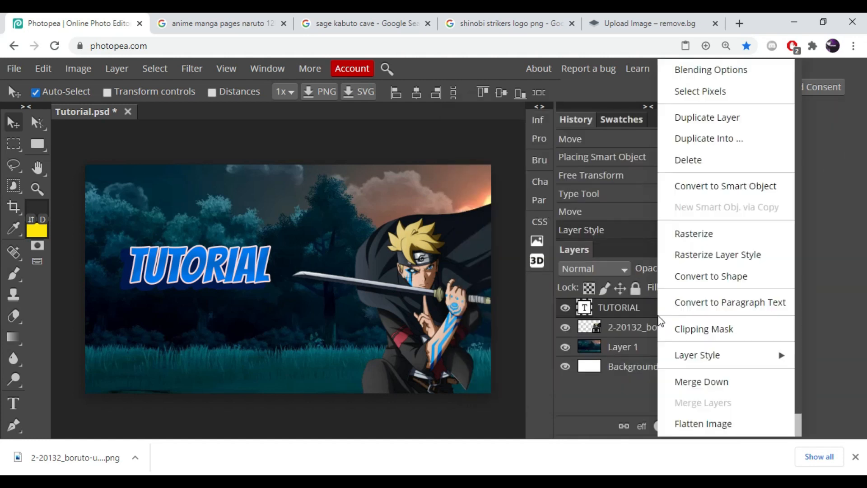
{"action": "left_click", "coordinate": [703, 118]}
{"action": "left_click_drag", "start_coordinate": [270, 283], "coordinate": [274, 226]}
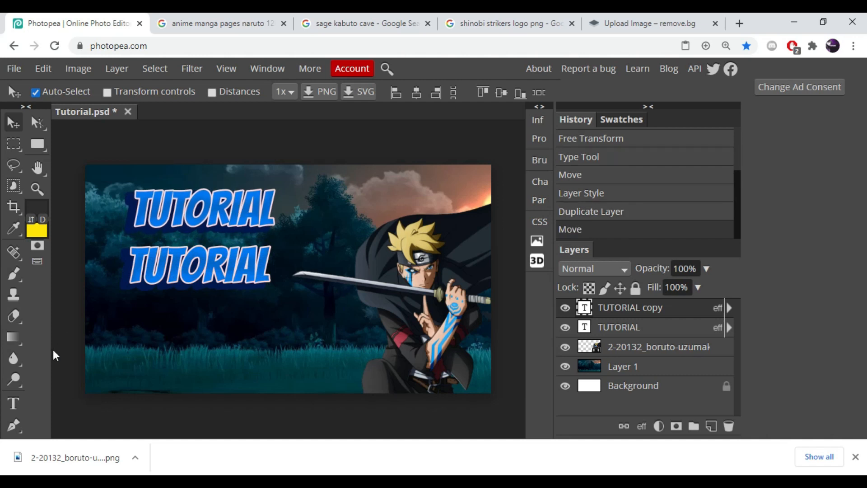
- Change the duplicated text to THUMBNAIL
{"action": "left_click", "coordinate": [13, 403]}
{"action": "left_click", "coordinate": [272, 205]}
{"action": "key", "text": "BackSpace"}
{"action": "key", "text": "BackSpace"}
{"action": "key", "text": "BackSpace"}
{"action": "key", "text": "BackSpace"}
{"action": "key", "text": "BackSpace"}
{"action": "key", "text": "BackSpace"}
{"action": "key", "text": "BackSpace"}
{"action": "key", "text": "BackSpace"}
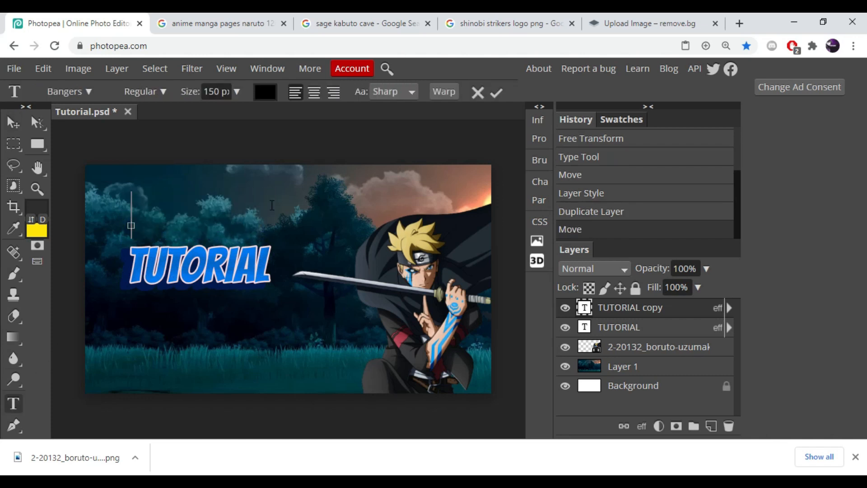
{"action": "type", "text": "THUMBNAIL"}
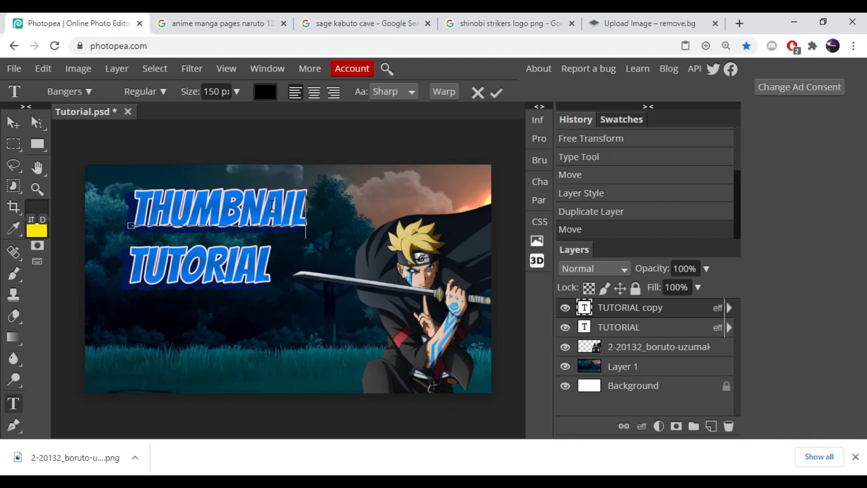
{"action": "left_click", "coordinate": [13, 122]}
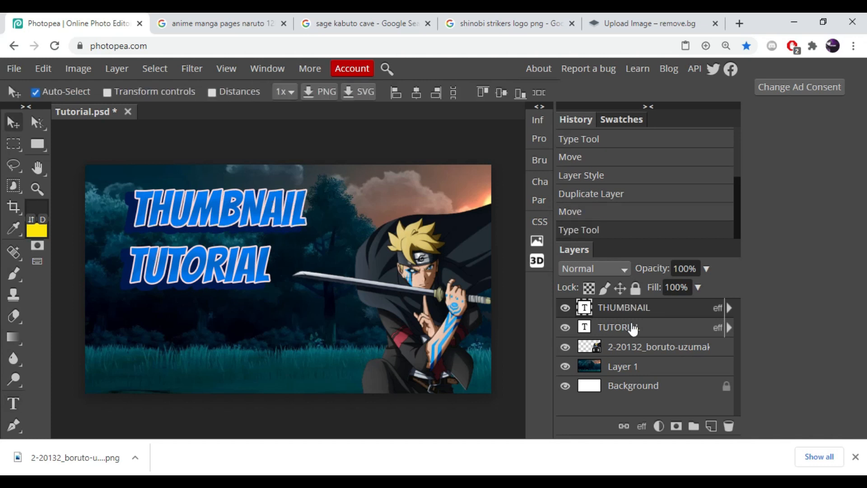
- Move TUTORIAL lower and shift THUMBNAIL left so the two words stack diagonally
{"action": "left_click", "coordinate": [636, 331]}
{"action": "left_click_drag", "start_coordinate": [225, 238], "coordinate": [244, 280]}
{"action": "left_click", "coordinate": [592, 311]}
{"action": "left_click_drag", "start_coordinate": [269, 212], "coordinate": [240, 261]}
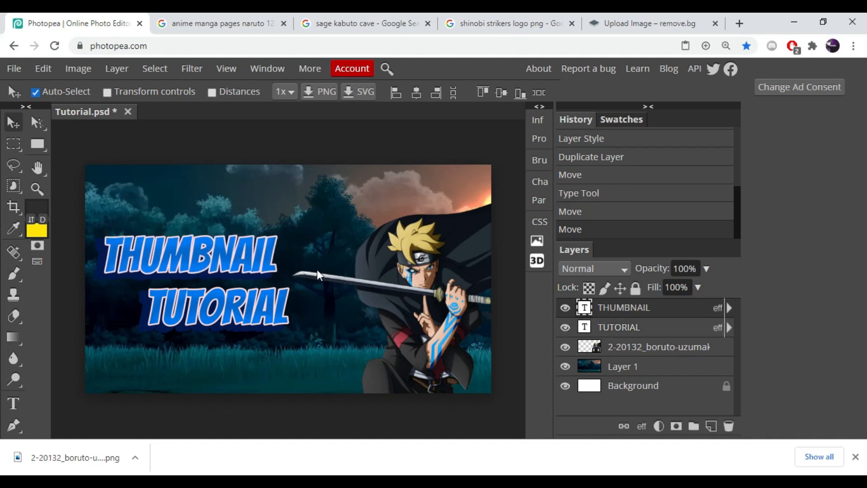
- Group the THUMBNAIL and TUTORIAL text layers into a folder
{"action": "left_click", "coordinate": [649, 332]}
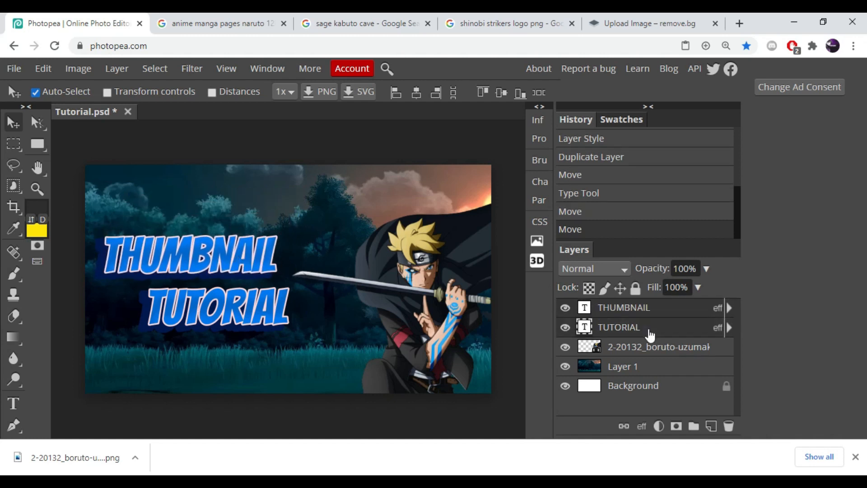
{"action": "left_click", "coordinate": [694, 426]}
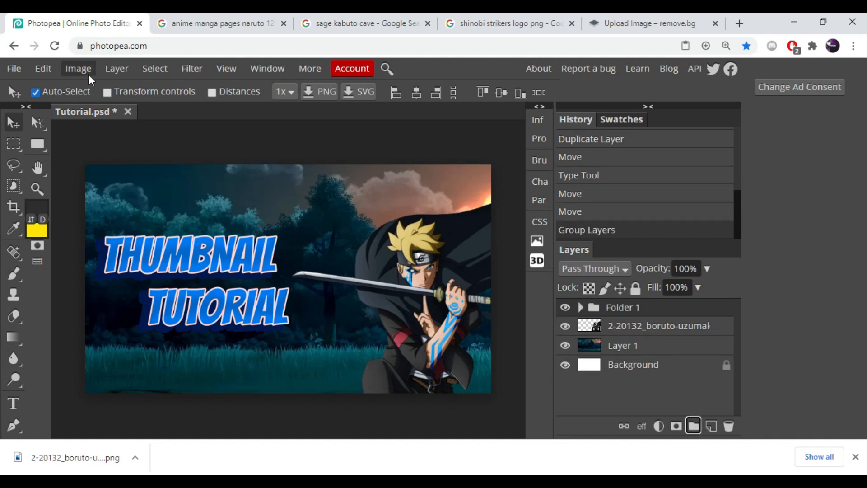
- Free-transform the text group, scaling it up to about 131%
{"action": "left_click", "coordinate": [47, 69]}
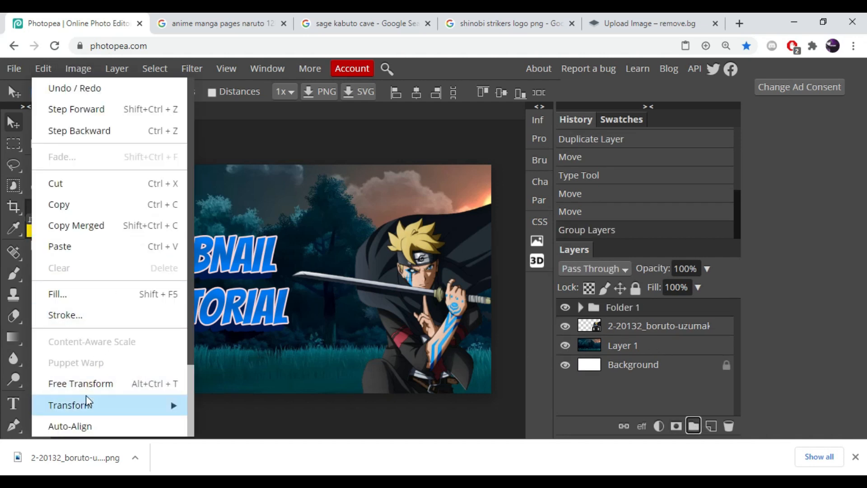
{"action": "left_click", "coordinate": [87, 383]}
{"action": "mouse_move", "coordinate": [288, 325]}
{"action": "left_mouse_down"}
{"action": "mouse_move", "coordinate": [347, 356]}
{"action": "mouse_move", "coordinate": [302, 323]}
{"action": "left_mouse_up"}
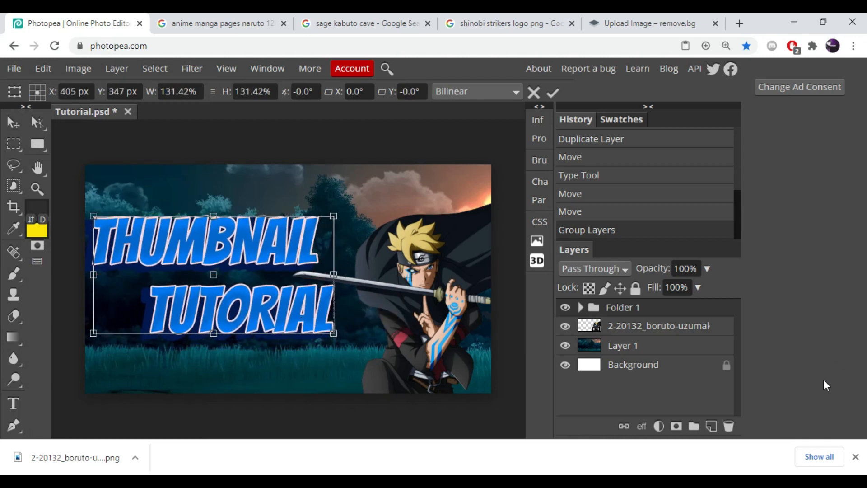
{"action": "left_click", "coordinate": [21, 130]}
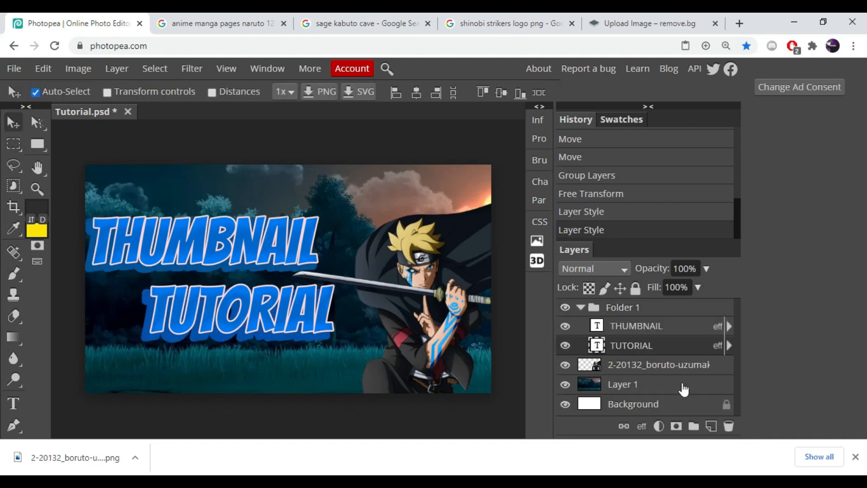
- Shift the forest background layer's hue to 97 with Hue/Saturation
{"action": "left_click", "coordinate": [656, 392]}
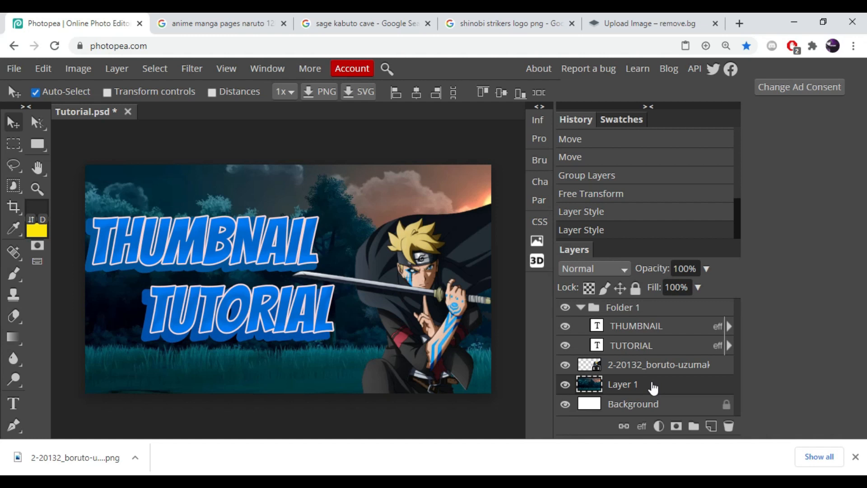
{"action": "key", "text": "ctrl+u"}
{"action": "left_click_drag", "start_coordinate": [343, 174], "coordinate": [767, 110]}
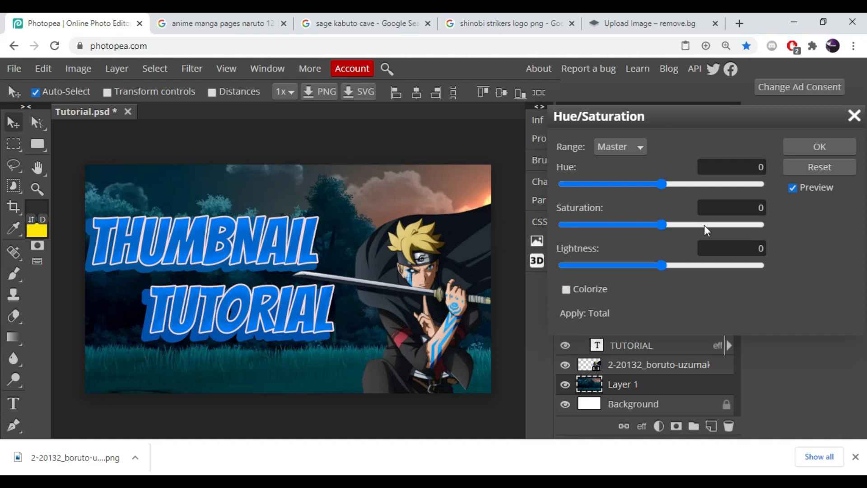
{"action": "left_click_drag", "start_coordinate": [663, 182], "coordinate": [714, 193]}
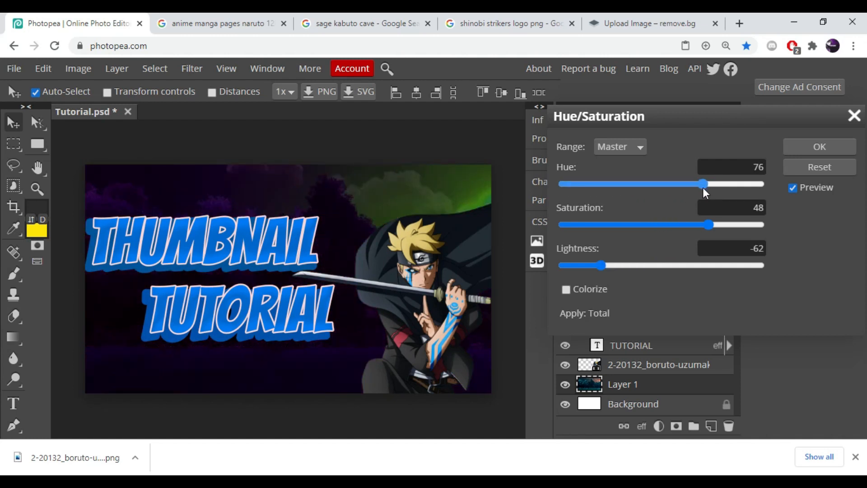
{"action": "left_click", "coordinate": [826, 145]}
- Open the character layer's blending options and enable Outer Glow with a blue color
{"action": "left_click", "coordinate": [648, 364]}
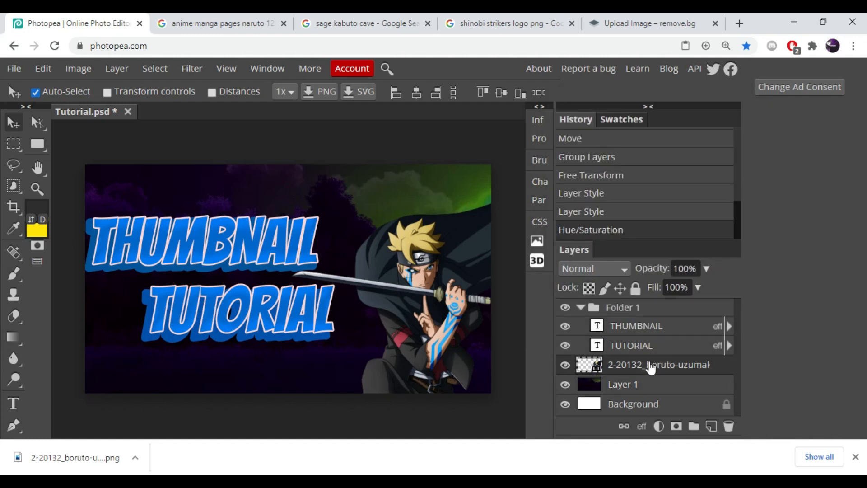
{"action": "right_click", "coordinate": [649, 365]}
{"action": "left_click", "coordinate": [691, 70]}
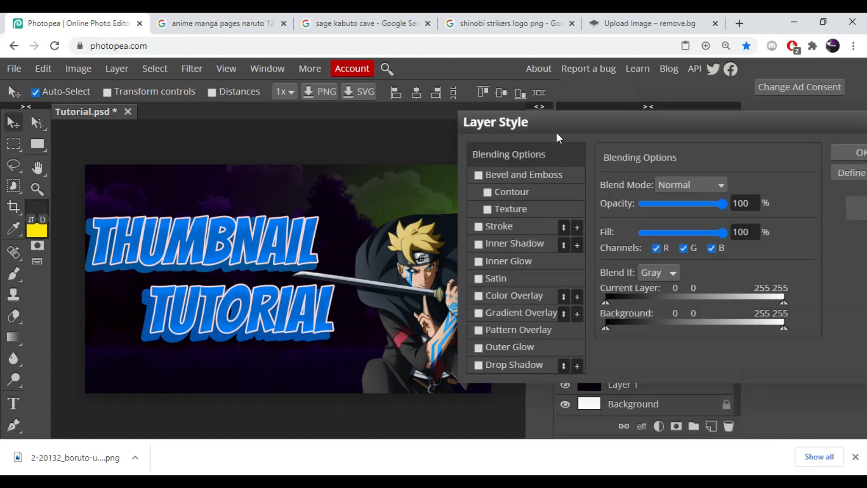
{"action": "left_click", "coordinate": [498, 226]}
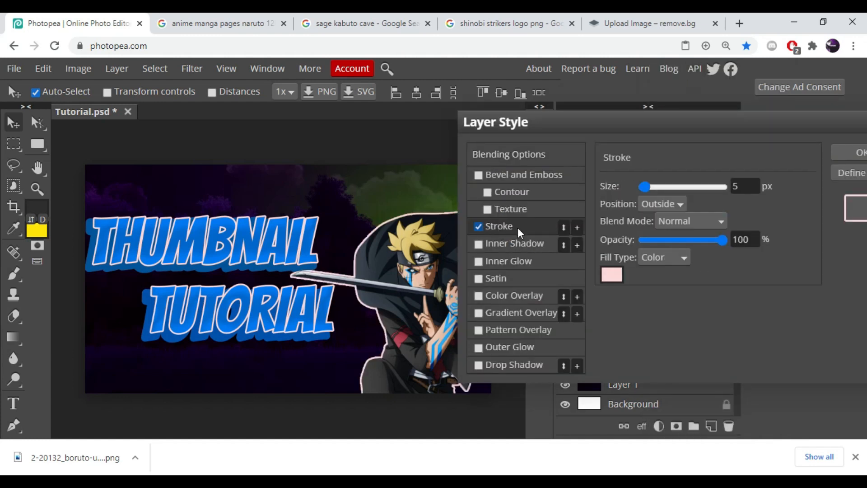
{"action": "left_click", "coordinate": [479, 226]}
{"action": "left_click", "coordinate": [511, 350]}
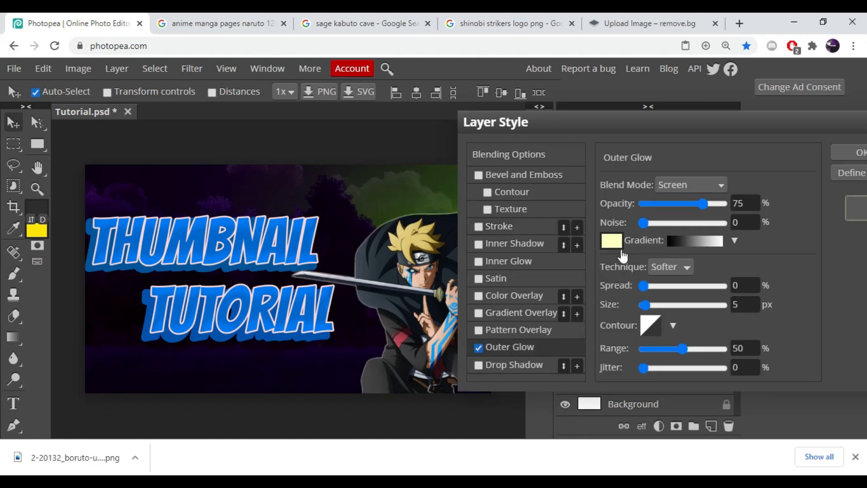
{"action": "left_click", "coordinate": [624, 233]}
{"action": "left_click_drag", "start_coordinate": [524, 277], "coordinate": [511, 232]}
{"action": "left_click", "coordinate": [601, 356]}
- Set the outer glow's spread to 50% and size to 5 px, then apply the style
{"action": "left_click_drag", "start_coordinate": [643, 285], "coordinate": [689, 292]}
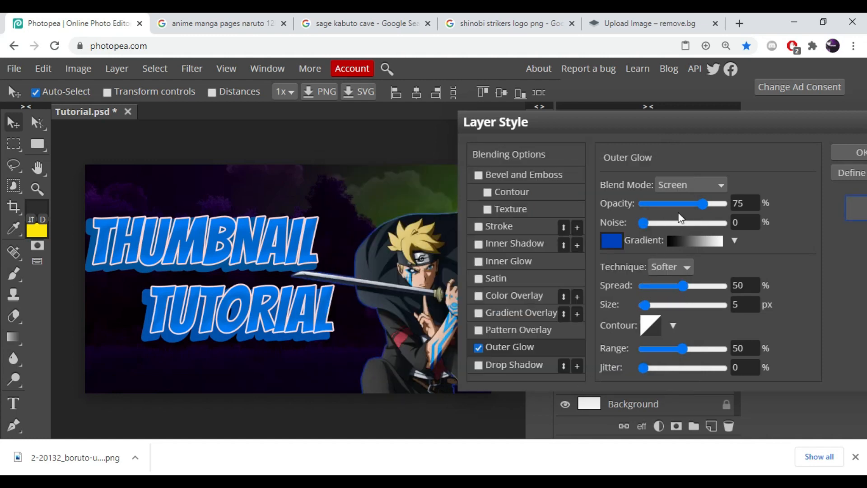
{"action": "left_click", "coordinate": [688, 186]}
{"action": "left_click", "coordinate": [688, 200]}
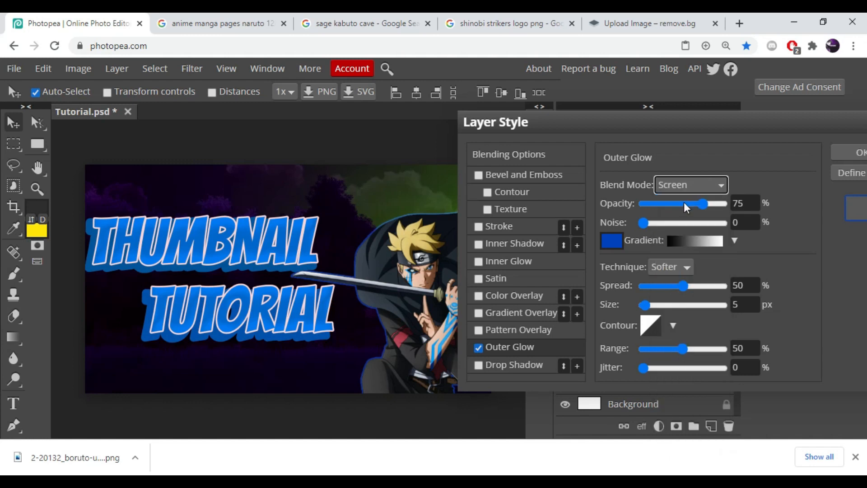
{"action": "left_click_drag", "start_coordinate": [703, 204], "coordinate": [678, 206]}
{"action": "left_click_drag", "start_coordinate": [644, 305], "coordinate": [705, 291]}
{"action": "left_click", "coordinate": [767, 306]}
{"action": "type", "text": "5"}
{"action": "left_click", "coordinate": [844, 154]}
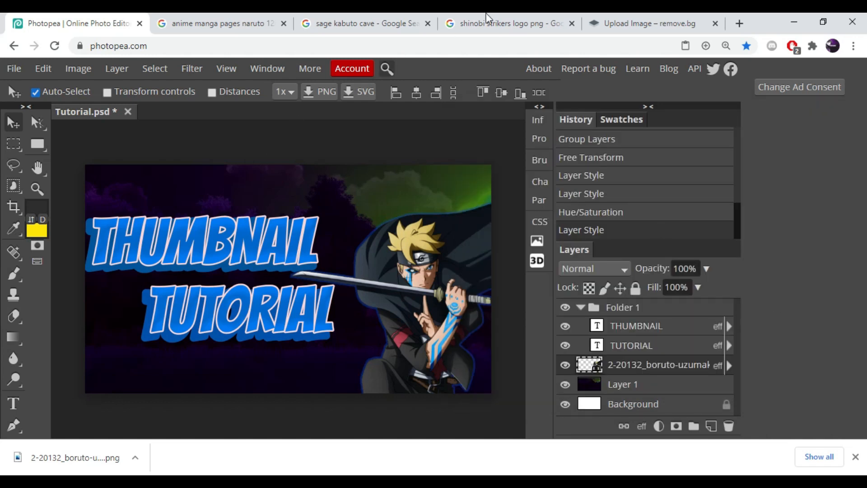
- Copy the Naruto to Boruto Shinobi Striker logo from the Google Images tab and paste it into the document
{"action": "left_click", "coordinate": [502, 27]}
{"action": "right_click", "coordinate": [636, 181]}
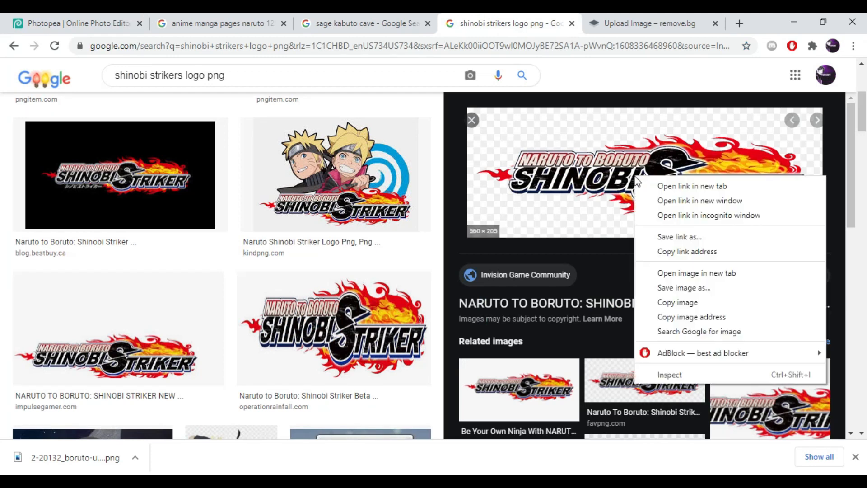
{"action": "left_click", "coordinate": [691, 303]}
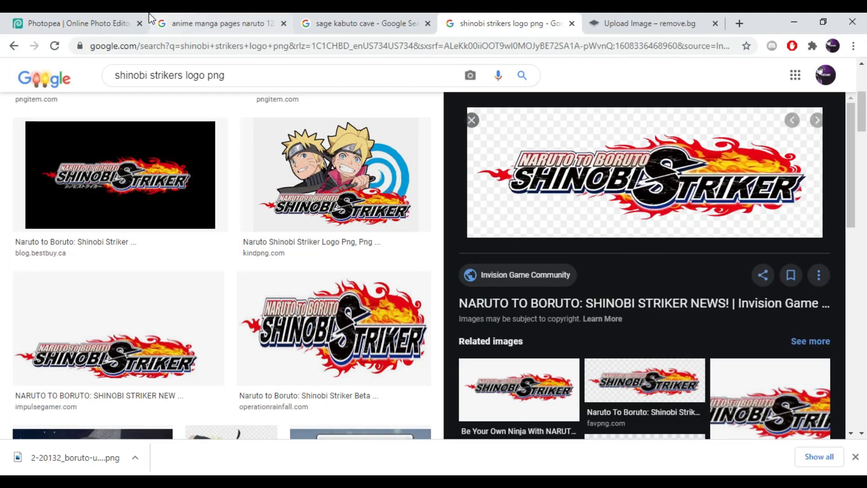
{"action": "left_click", "coordinate": [149, 19]}
{"action": "key", "text": "ctrl+v"}
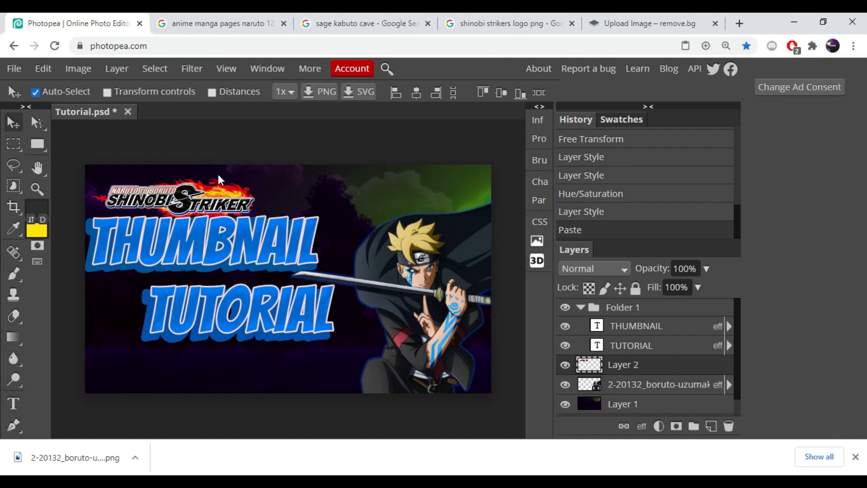
- Move the logo to the bottom-right corner and bring its layer to the front
{"action": "left_click_drag", "start_coordinate": [177, 207], "coordinate": [412, 387]}
{"action": "key", "text": "ctrl+shift+bracketright"}
- Export the thumbnail as a PNG image
{"action": "left_click", "coordinate": [14, 68]}
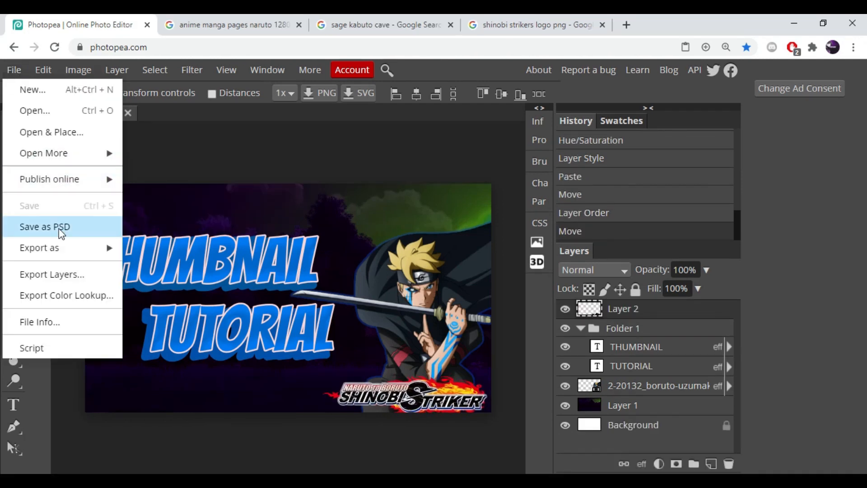
{"action": "mouse_move", "coordinate": [50, 248]}
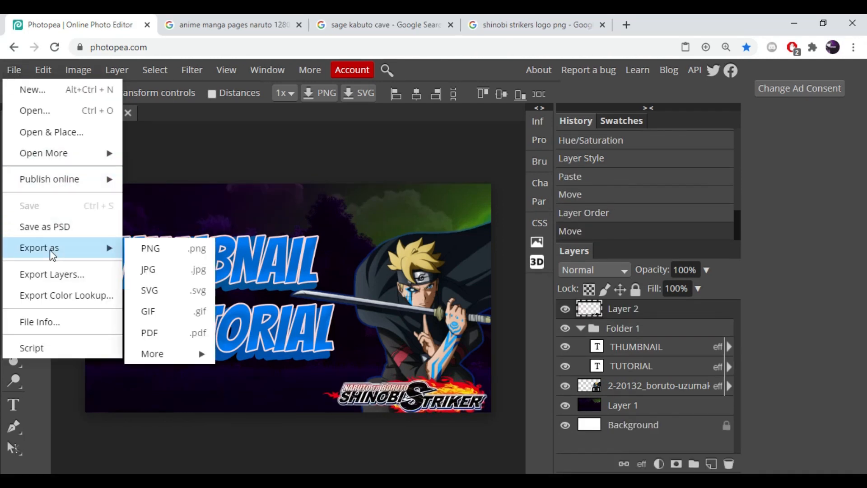
{"action": "left_click", "coordinate": [161, 256]}
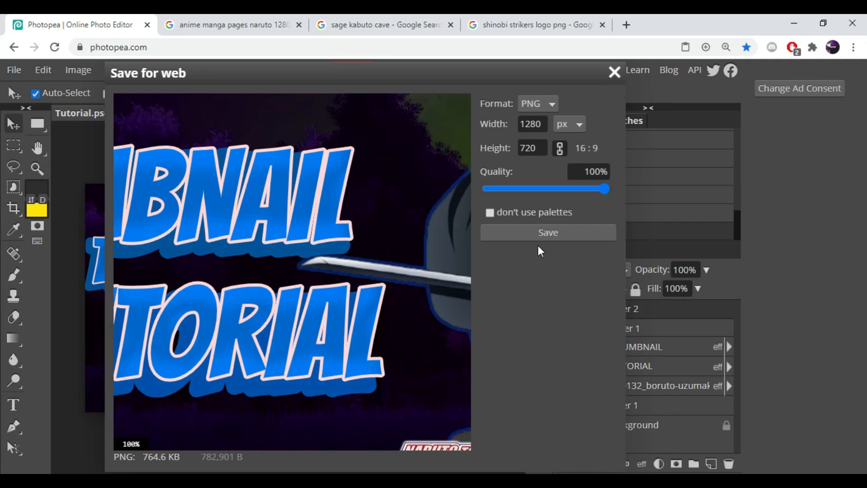